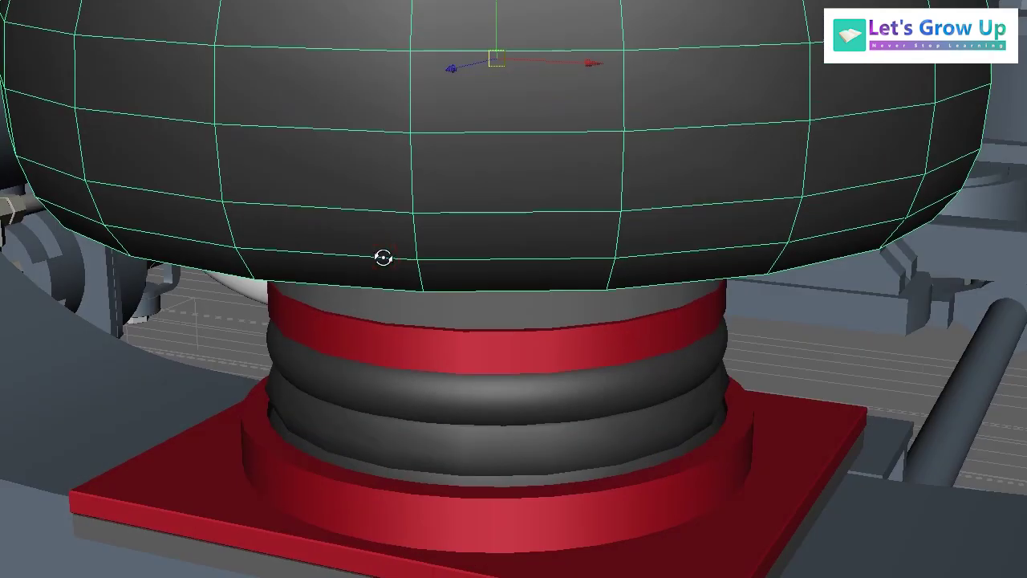
pyautogui.scroll(2, 383, 257)
# Tumble the view to a more level angle on the air spring
pyautogui.keyDown('alt'); pyautogui.moveTo(447, 265); pyautogui.dragTo(437, 295); pyautogui.keyUp('alt')
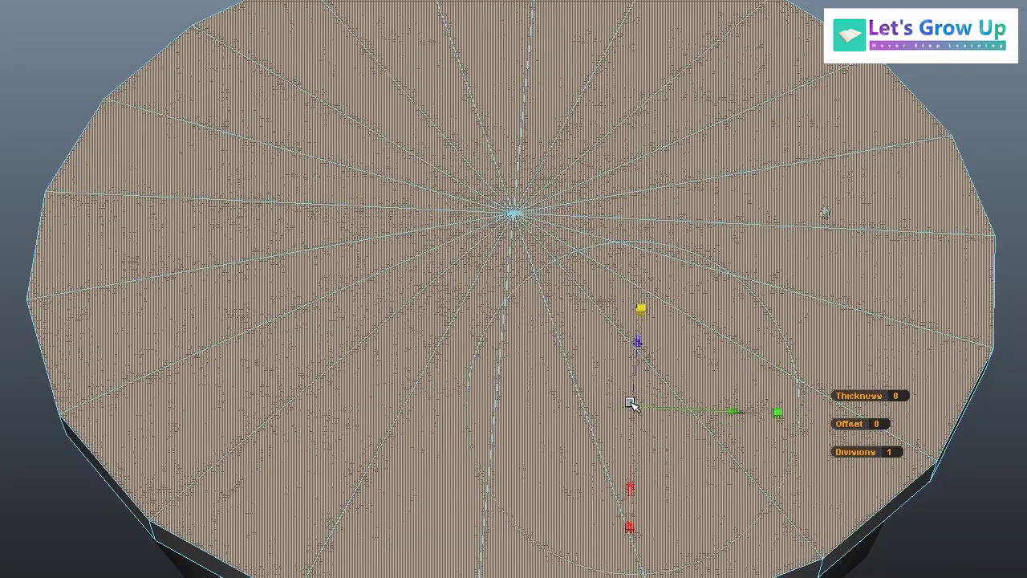
# Inset the extruded top face inward to form a smaller central circle
pyautogui.moveTo(631, 406); pyautogui.dragTo(548, 404)
pyautogui.press('w')
pyautogui.moveTo(678, 263); pyautogui.dragTo(779, 172, button='right')
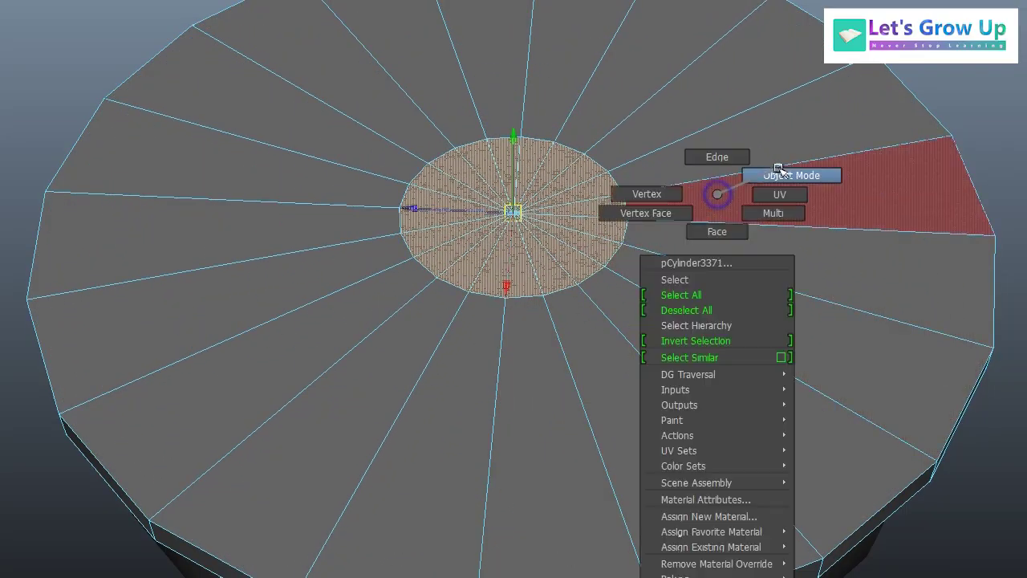
pyautogui.click(795, 181)
pyautogui.keyDown('alt'); pyautogui.moveTo(728, 312); pyautogui.dragTo(721, 200); pyautogui.keyUp('alt')
pyautogui.moveTo(722, 178); pyautogui.dragTo(793, 138, button='right')
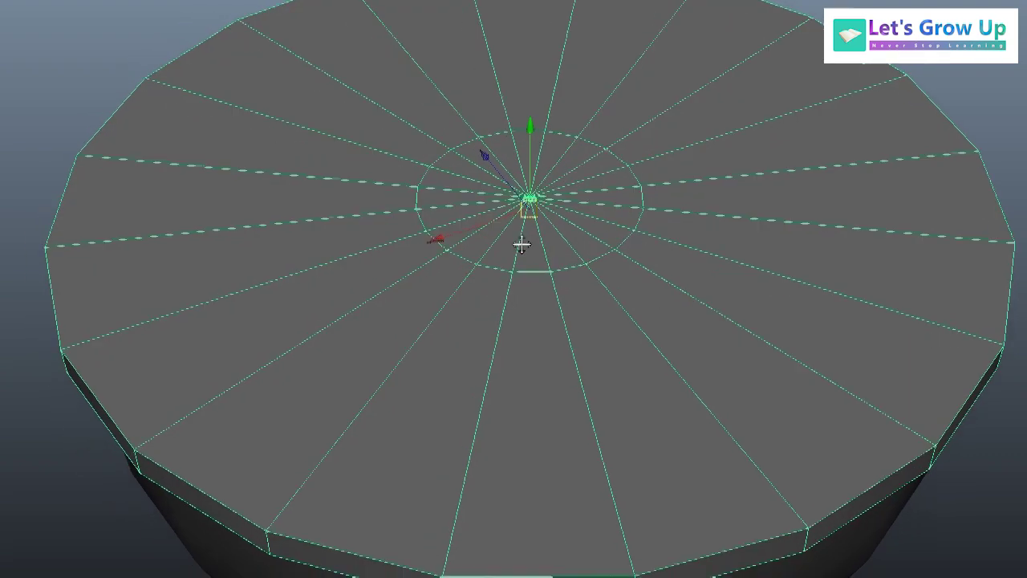
# Insert a ring of edge loops across the cylinder's top face
pyautogui.keyDown('alt'); pyautogui.moveTo(686, 321); pyautogui.dragTo(396, 184); pyautogui.keyUp('alt')
pyautogui.rightClick(387, 180)
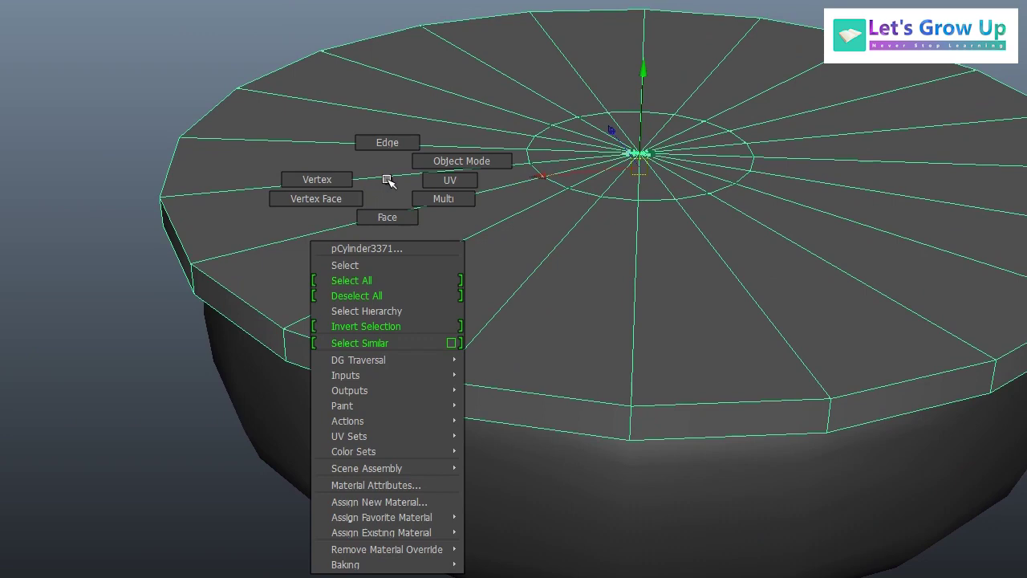
pyautogui.keyDown('shift'); pyautogui.moveTo(417, 151); pyautogui.dragTo(319, 181, button='right'); pyautogui.keyUp('shift')
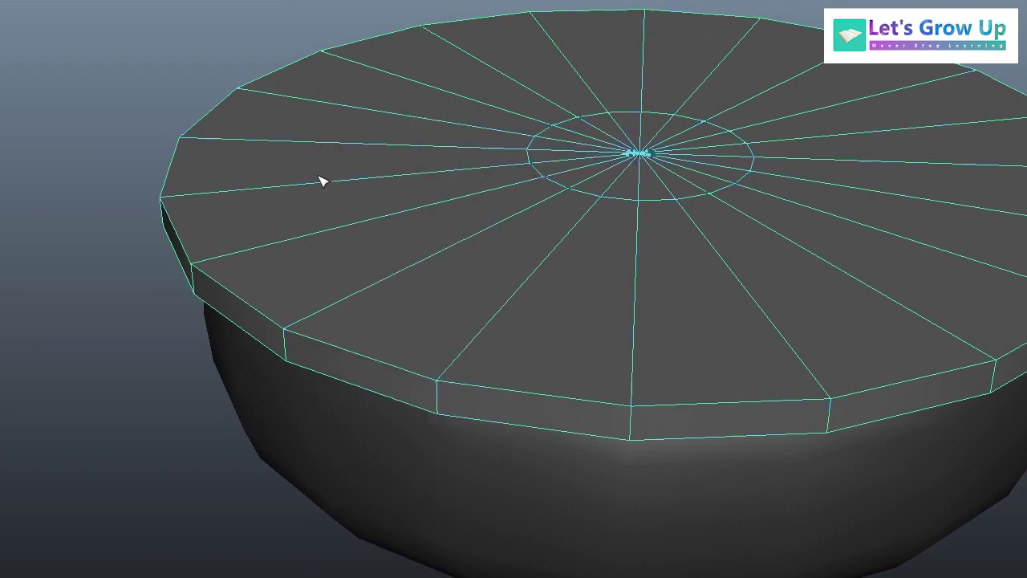
pyautogui.click(264, 190)
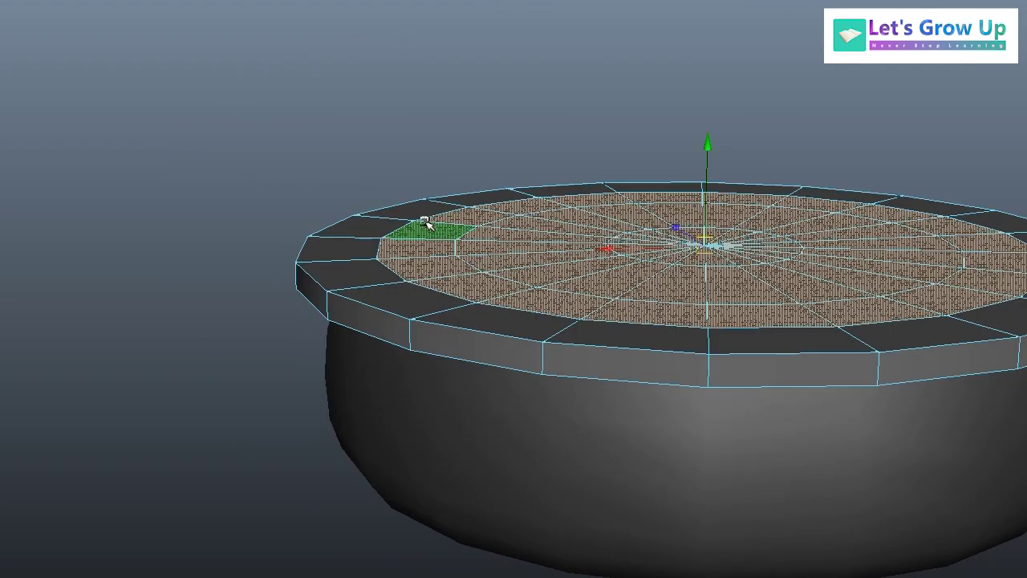
# Extrude the inner top faces and raise them slightly upward
pyautogui.keyDown('shift'); pyautogui.rightClick(424, 227); pyautogui.keyUp('shift')
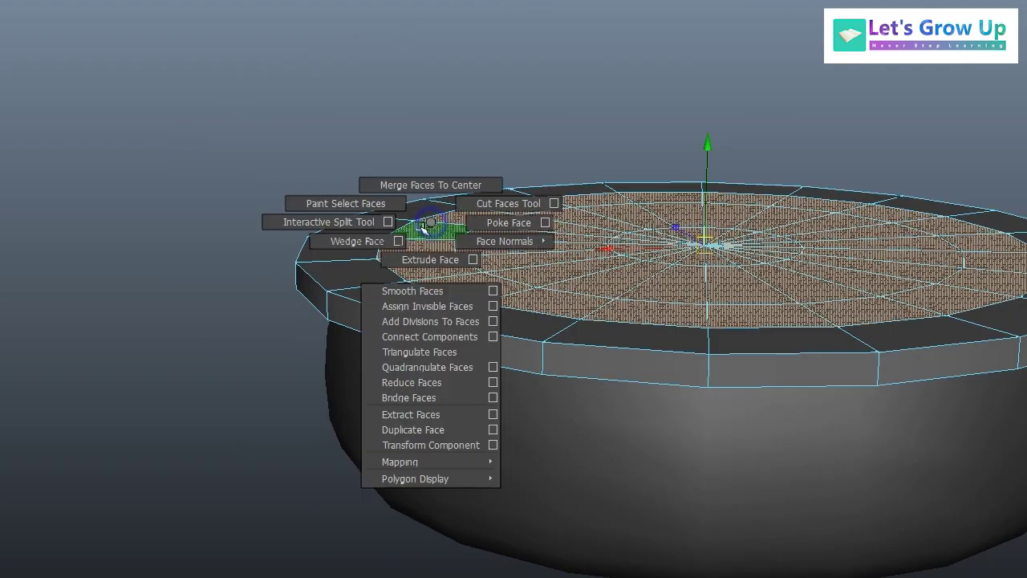
pyautogui.click(421, 259)
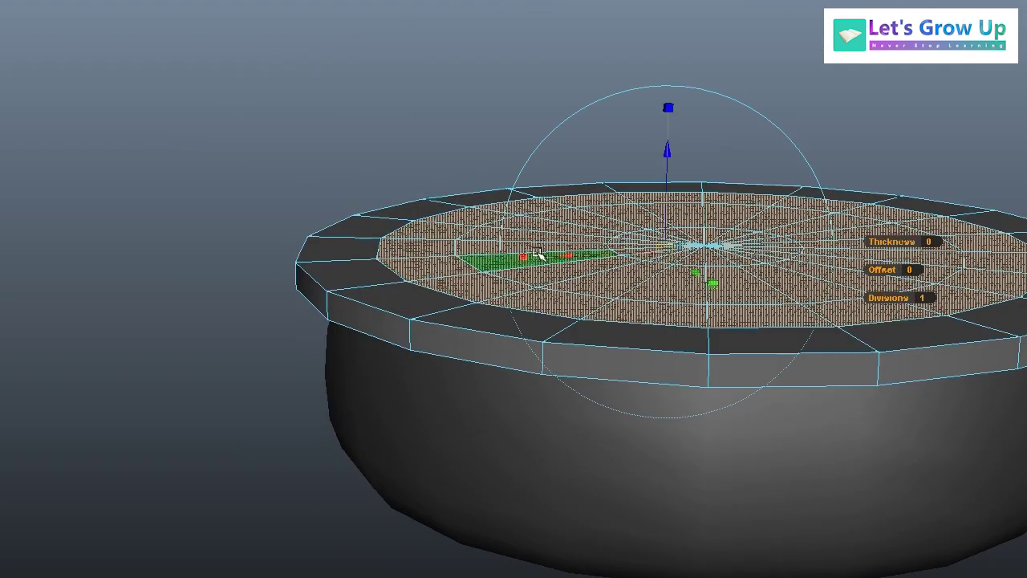
pyautogui.keyDown('alt'); pyautogui.moveTo(779, 120); pyautogui.dragTo(791, 143); pyautogui.keyUp('alt')
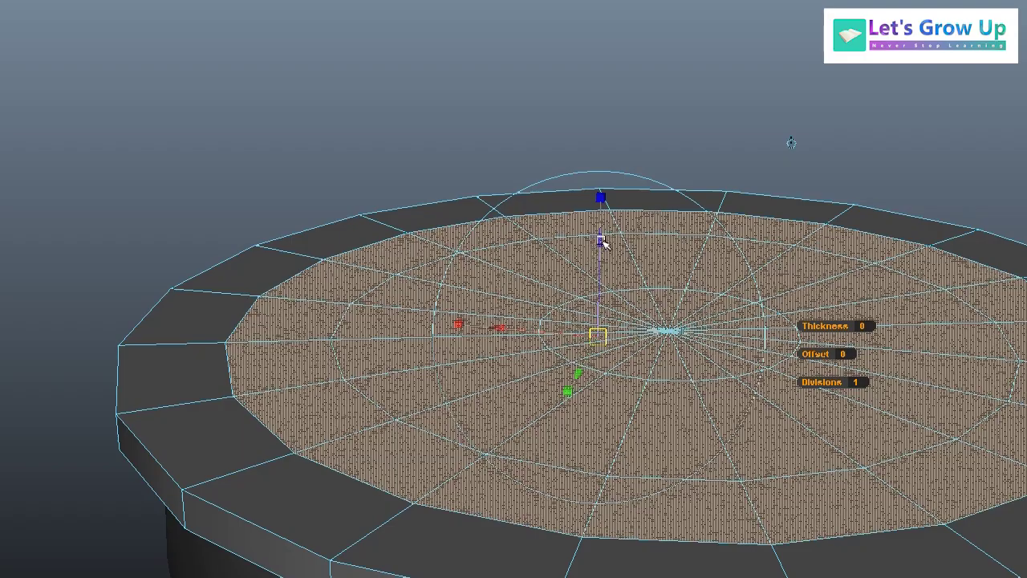
pyautogui.moveTo(599, 240); pyautogui.dragTo(615, 201)
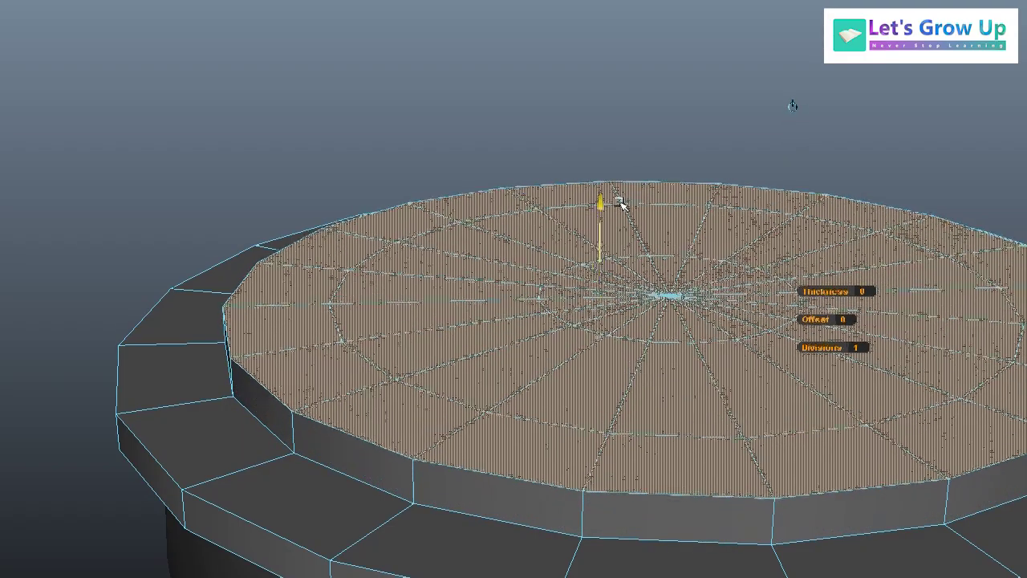
pyautogui.press('w')
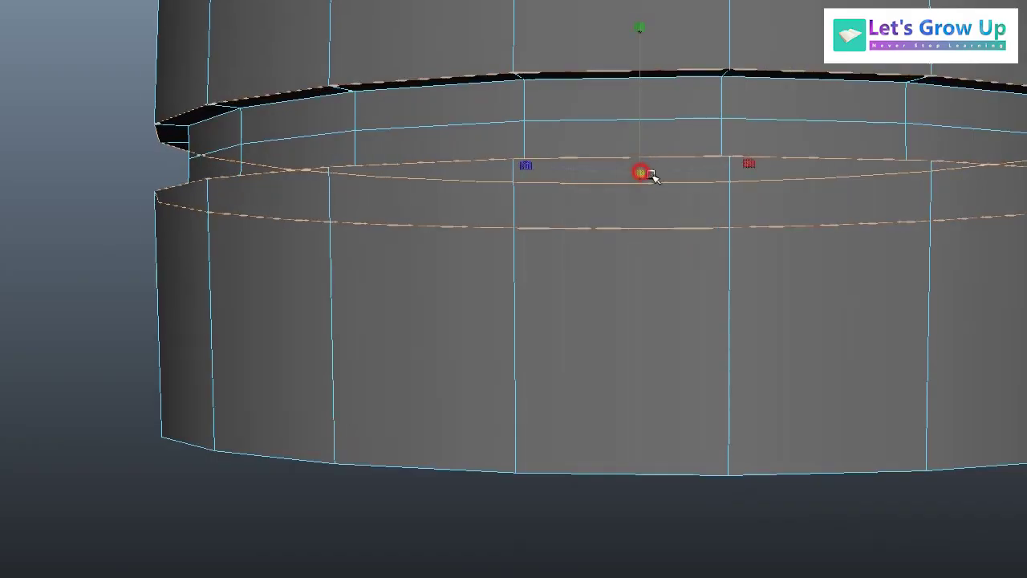
pyautogui.scroll(-3, 682, 178)
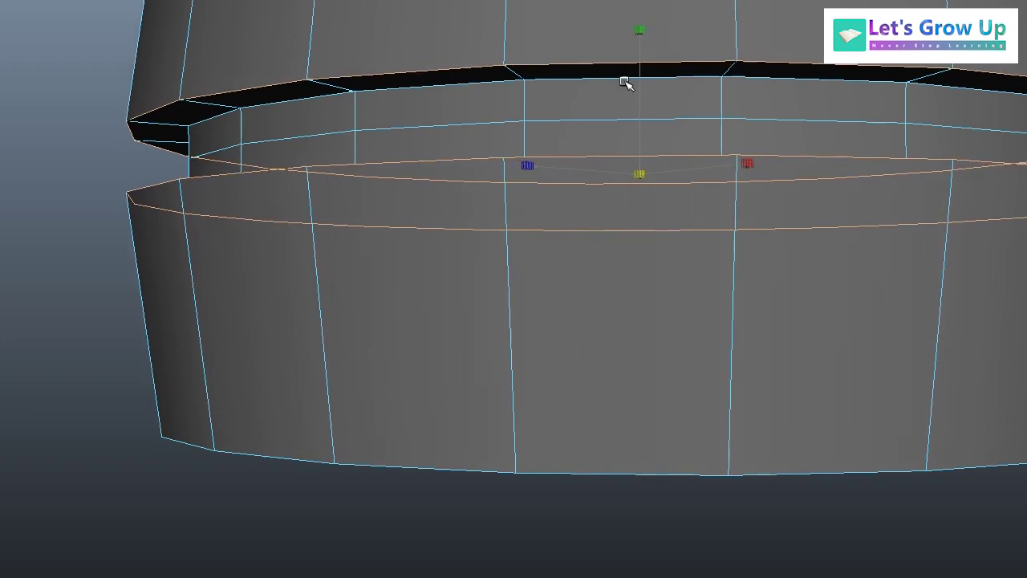
# Select the whole cap cylinder from a side view
pyautogui.keyDown('alt'); pyautogui.moveTo(626, 85); pyautogui.dragTo(557, 99); pyautogui.keyUp('alt')
pyautogui.moveTo(556, 92); pyautogui.dragTo(618, 69, button='right')
pyautogui.scroll(5, 611, 147)
pyautogui.click(612, 148)
pyautogui.scroll(-2, 727, 245)
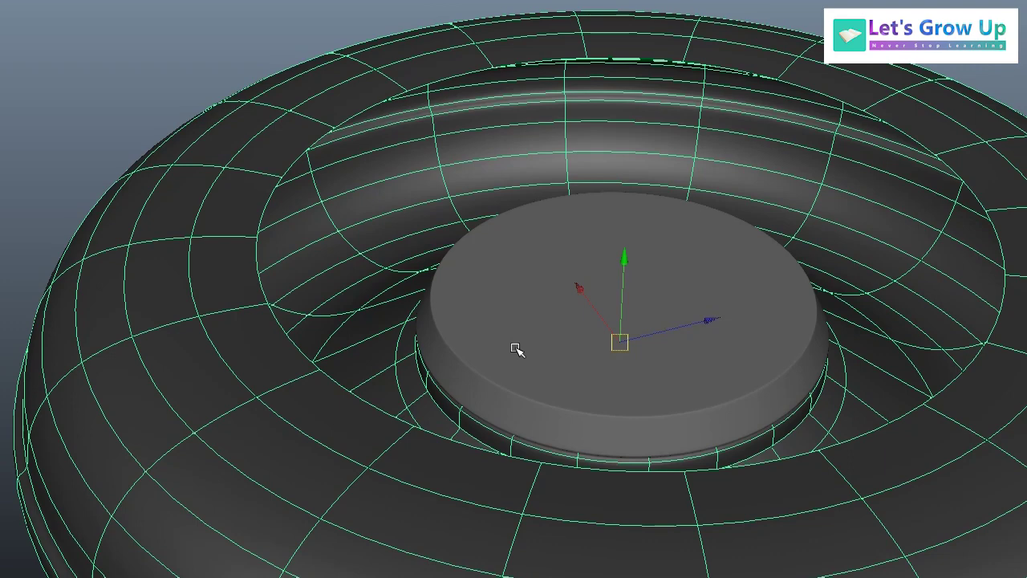
pyautogui.moveTo(57, 378)
pyautogui.keyDown('alt'); pyautogui.mouseDown()
pyautogui.moveTo(634, 446)
pyautogui.moveTo(523, 347)
pyautogui.mouseUp(); pyautogui.keyUp('alt')
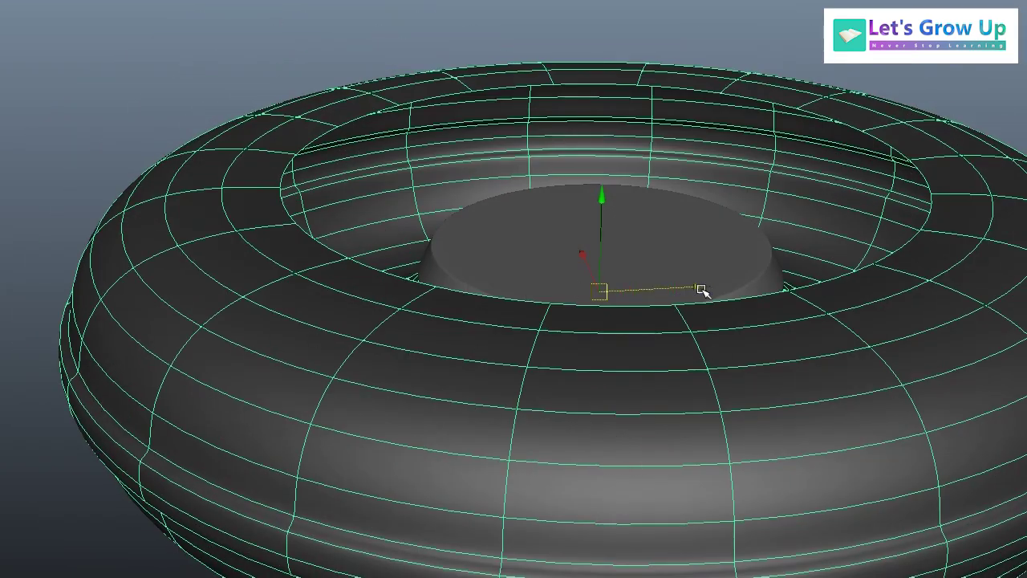
pyautogui.moveTo(700, 290)
pyautogui.keyDown('alt'); pyautogui.mouseDown()
pyautogui.moveTo(779, 321)
pyautogui.moveTo(683, 236)
pyautogui.moveTo(559, 302)
pyautogui.mouseUp(); pyautogui.keyUp('alt')
pyautogui.scroll(3, 725, 453)
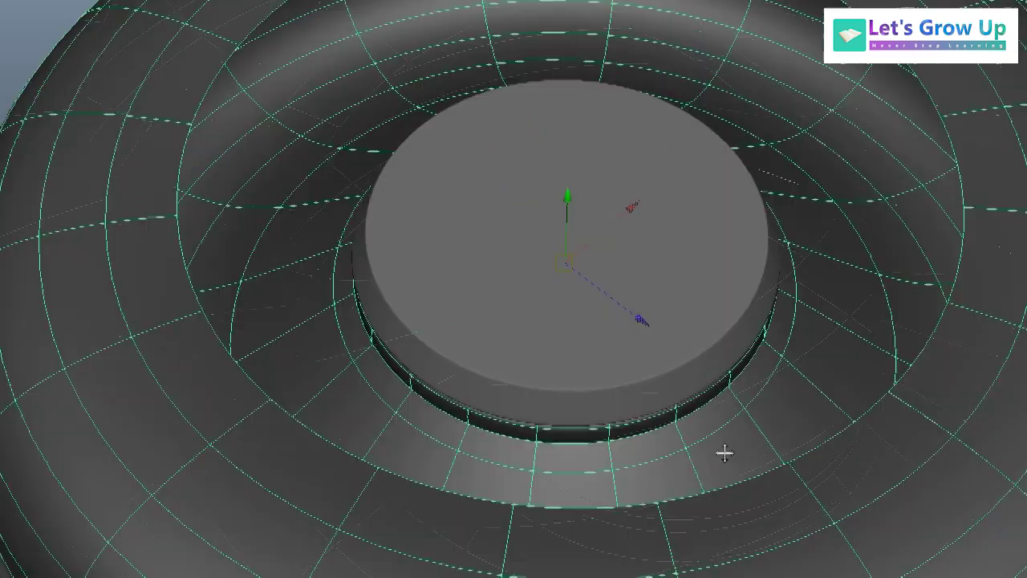
pyautogui.keyDown('alt'); pyautogui.moveTo(725, 454); pyautogui.dragTo(735, 444, button='middle'); pyautogui.keyUp('alt')
pyautogui.keyDown('alt'); pyautogui.moveTo(829, 392); pyautogui.dragTo(751, 348, button='middle'); pyautogui.keyUp('alt')
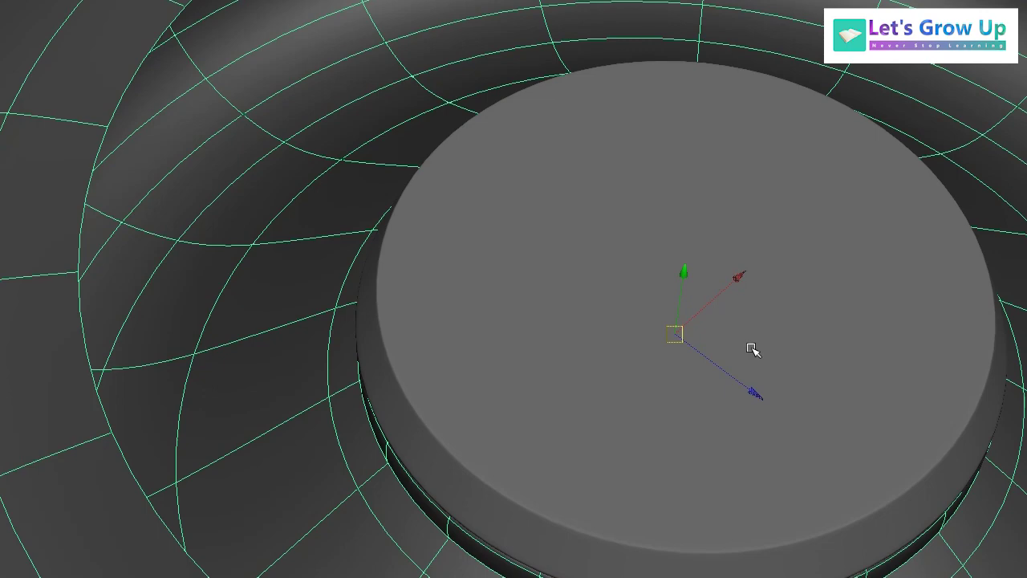
pyautogui.scroll(-3, 741, 350)
pyautogui.scroll(-2, 745, 381)
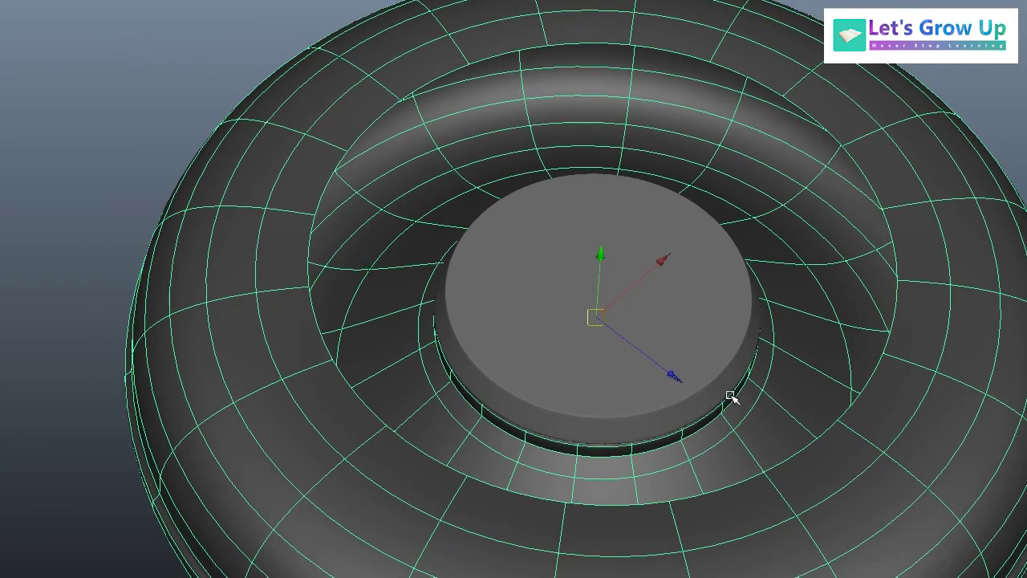
pyautogui.keyDown('alt'); pyautogui.moveTo(923, 395); pyautogui.dragTo(780, 328); pyautogui.keyUp('alt')
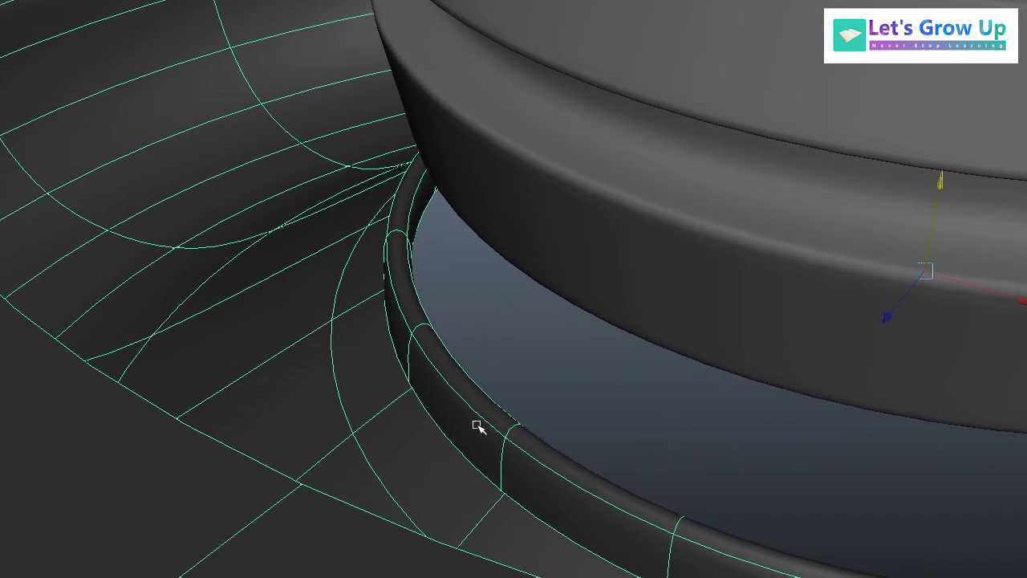
# Show the raw mesh (key 1) and insert an edge loop along the cap's lower rim
pyautogui.press('1')
pyautogui.scroll(3, 532, 428)
pyautogui.scroll(2, 591, 351)
pyautogui.keyDown('shift'); pyautogui.rightClick(596, 291); pyautogui.keyUp('shift')
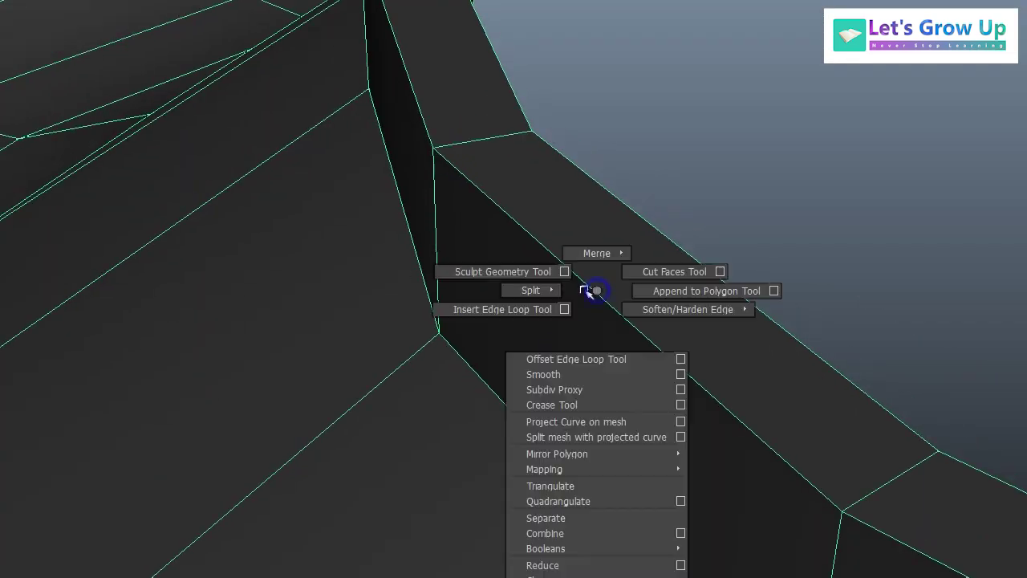
pyautogui.keyDown('shift'); pyautogui.moveTo(590, 291); pyautogui.dragTo(529, 311, button='right'); pyautogui.keyUp('shift')
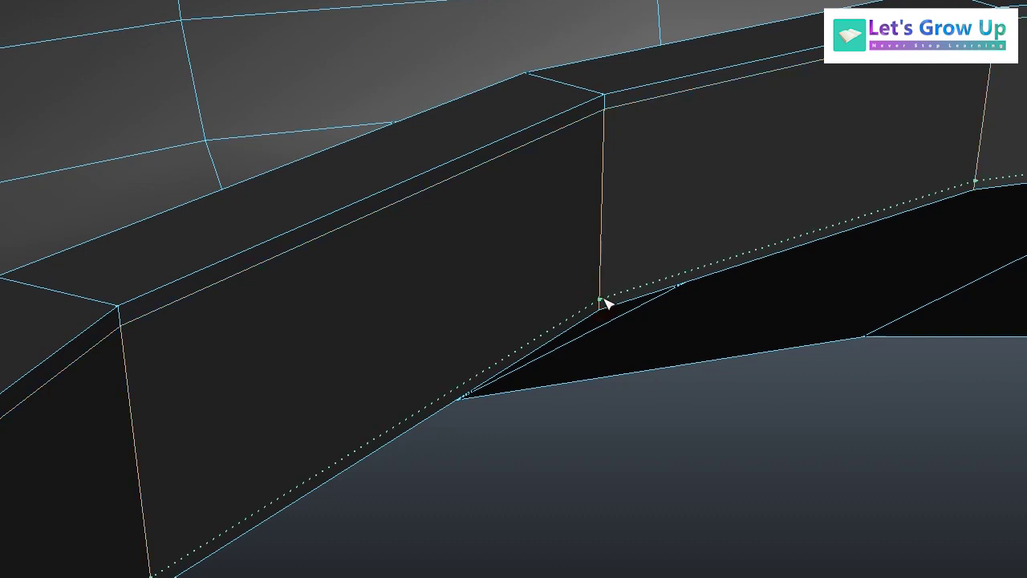
pyautogui.moveTo(606, 304)
pyautogui.keyDown('alt'); pyautogui.mouseDown()
pyautogui.moveTo(458, 213)
pyautogui.moveTo(536, 216)
pyautogui.moveTo(248, 204)
pyautogui.moveTo(316, 198)
pyautogui.moveTo(495, 271)
pyautogui.moveTo(466, 214)
pyautogui.moveTo(711, 418)
pyautogui.mouseUp(); pyautogui.keyUp('alt')
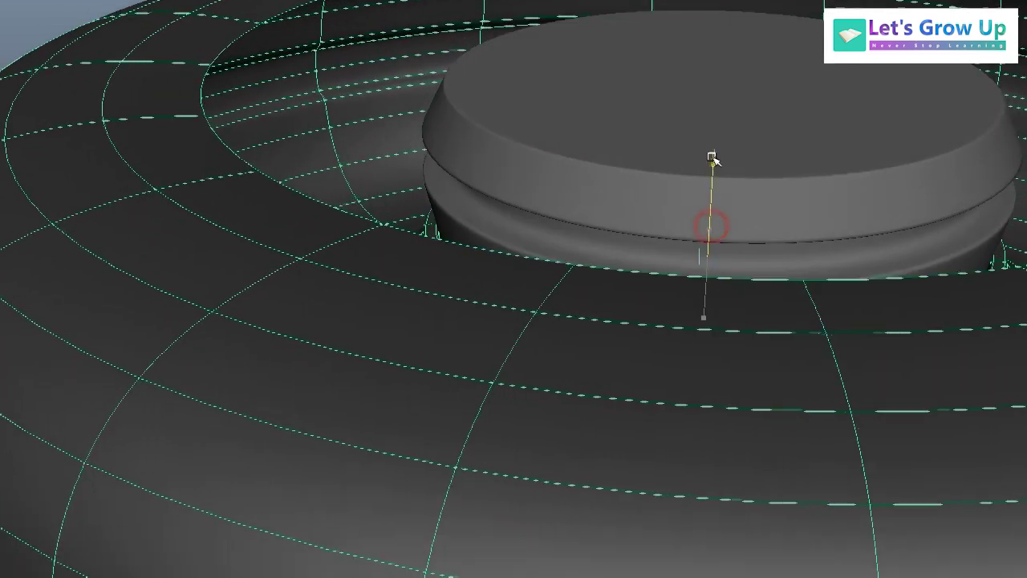
pyautogui.scroll(2, 711, 142)
pyautogui.scroll(3, 583, 281)
pyautogui.scroll(-5, 584, 281)
pyautogui.scroll(-5, 614, 516)
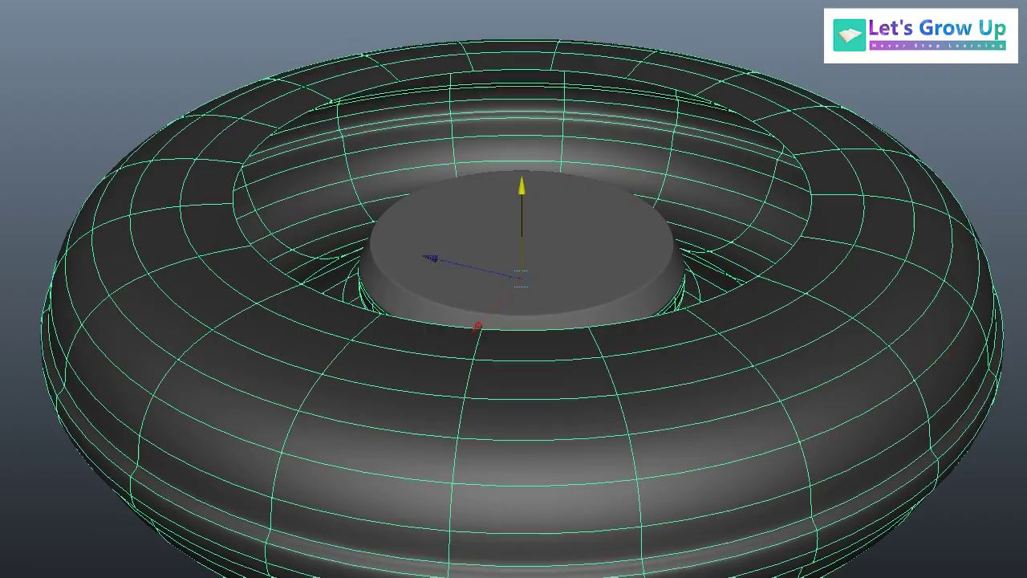
pyautogui.moveTo(615, 516)
pyautogui.keyDown('alt'); pyautogui.mouseDown()
pyautogui.moveTo(944, 362)
pyautogui.moveTo(947, 377)
pyautogui.mouseUp(); pyautogui.keyUp('alt')
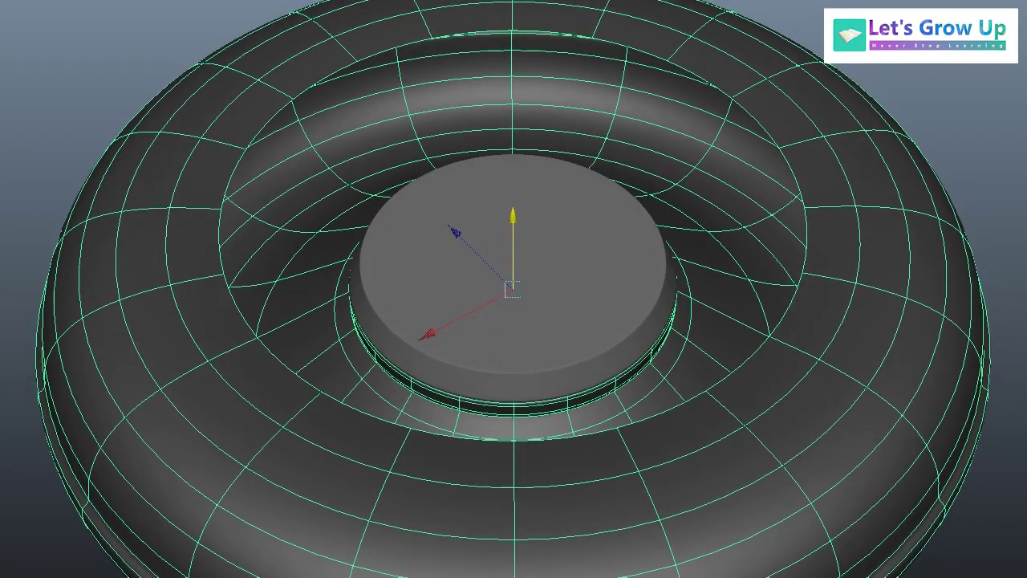